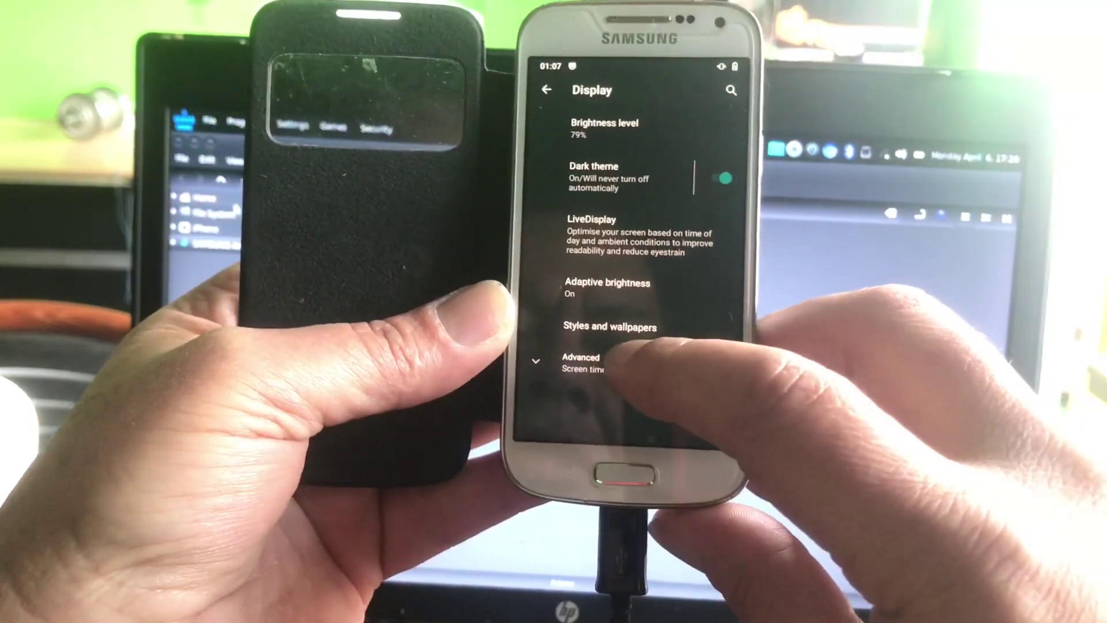
# Step: Expand Advanced display options, preview the Custom 1 style, and return to Display settings
pyautogui.click(584, 358)
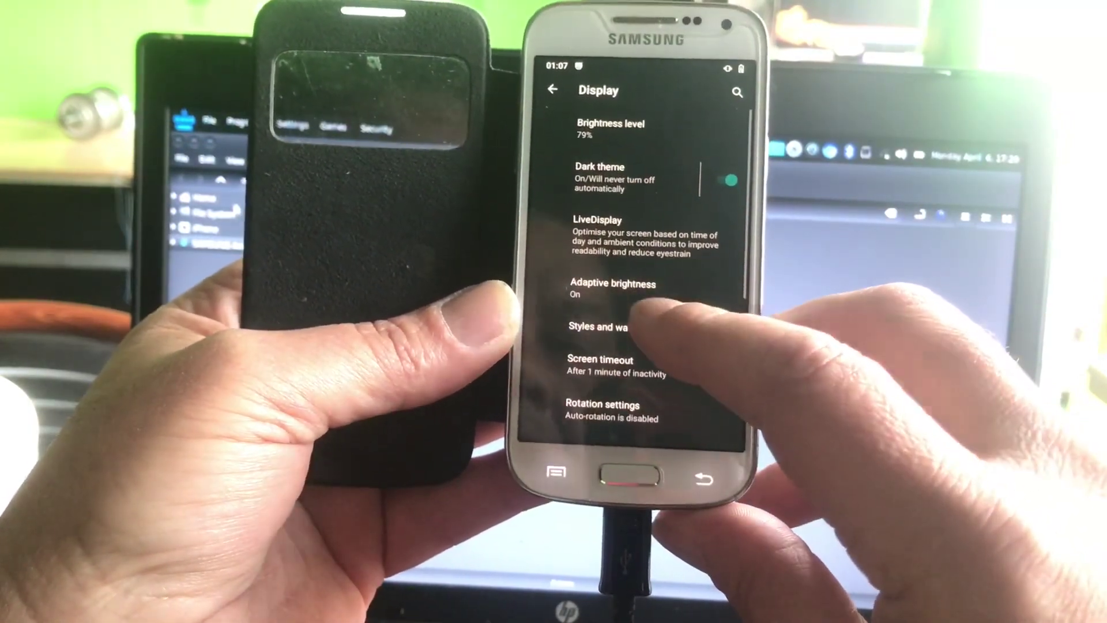
pyautogui.click(623, 326)
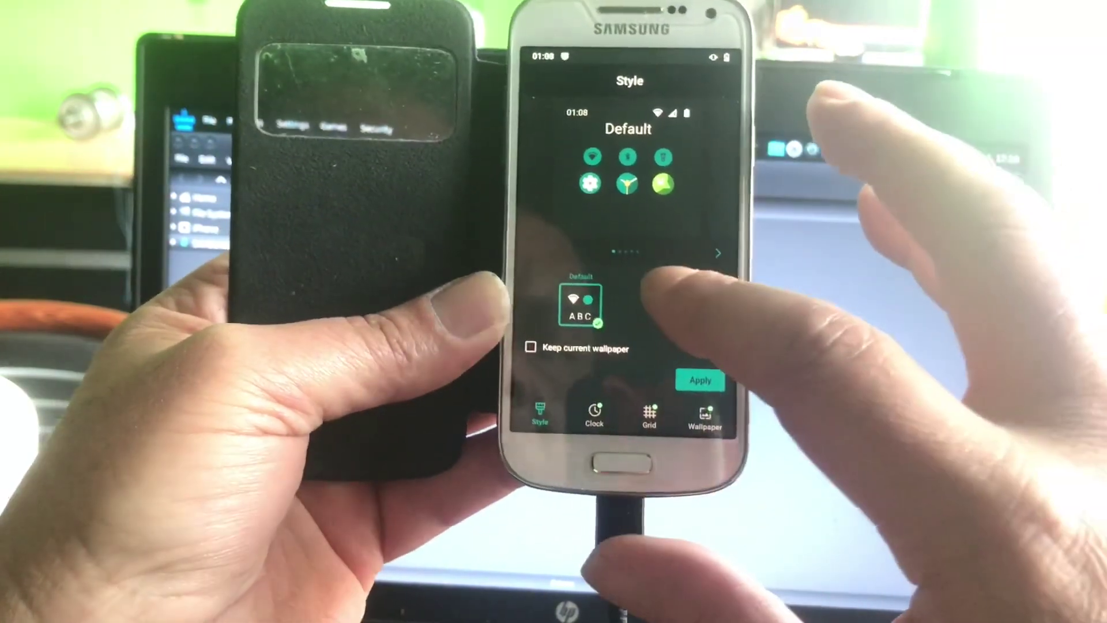
pyautogui.click(653, 294)
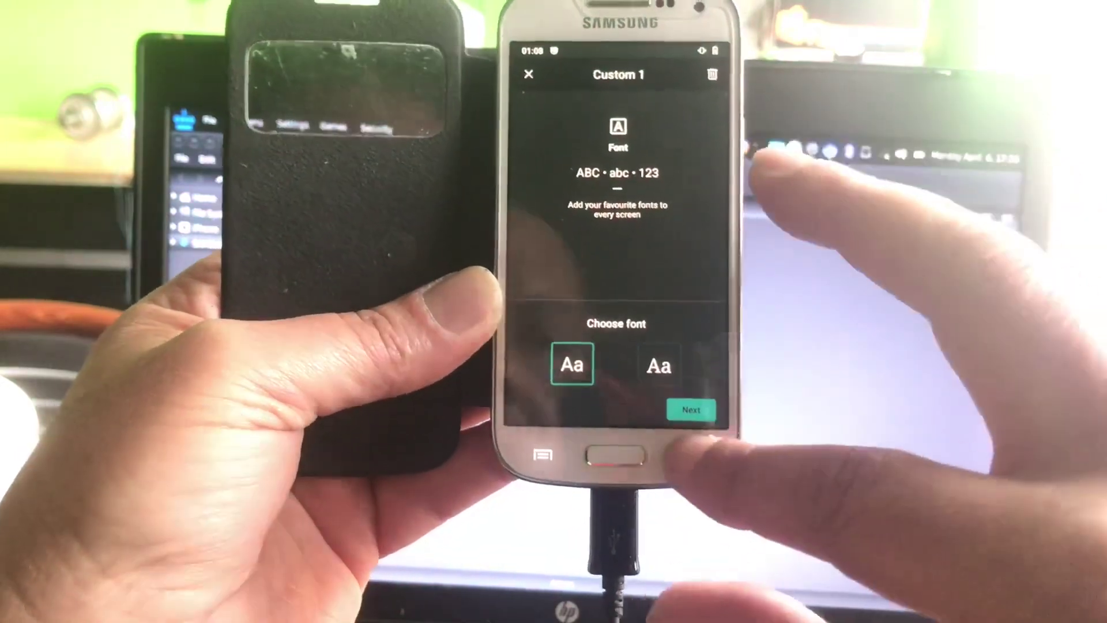
pyautogui.click(687, 456)
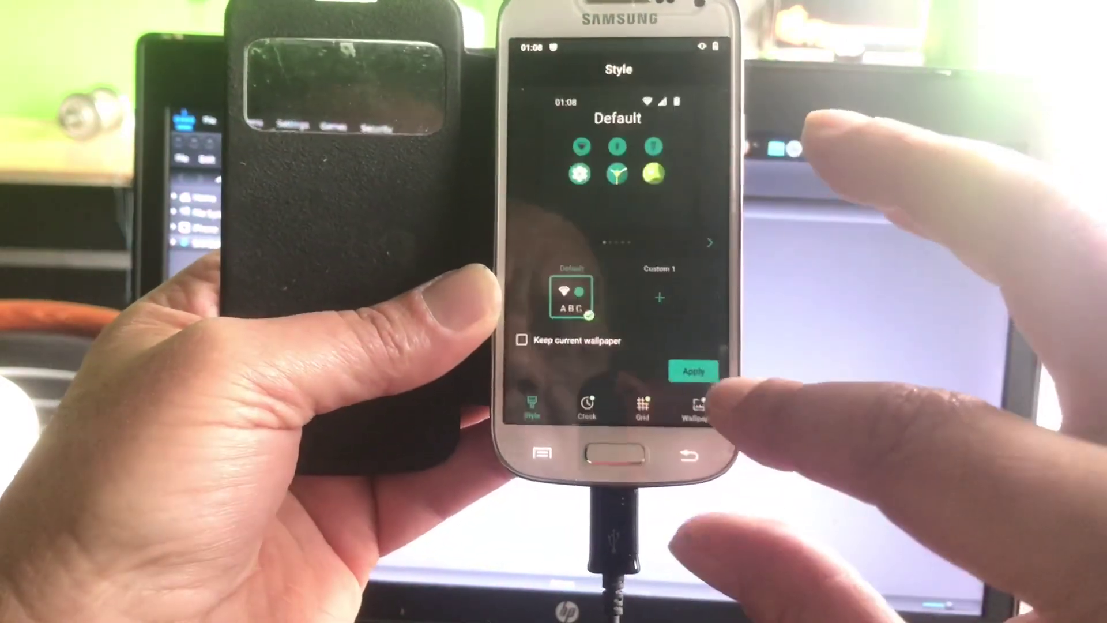
pyautogui.click(688, 454)
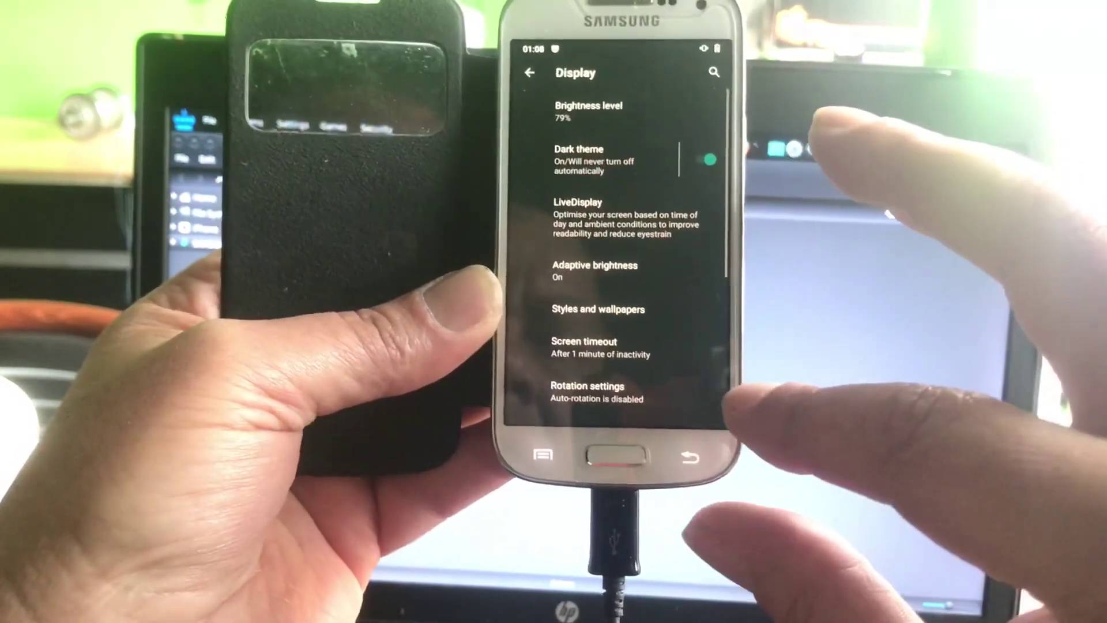
# Step: Exit to the main Settings list, then leave Settings for the dark-mode app drawer
pyautogui.click(688, 454)
pyautogui.scroll(-5, 606, 260)
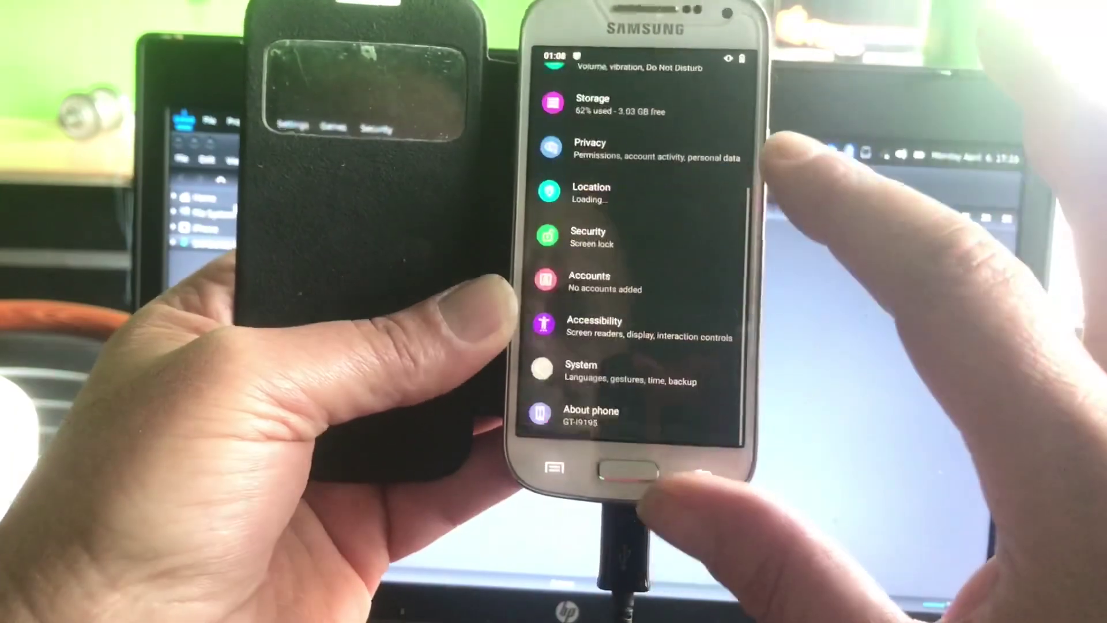
pyautogui.scroll(3, 632, 260)
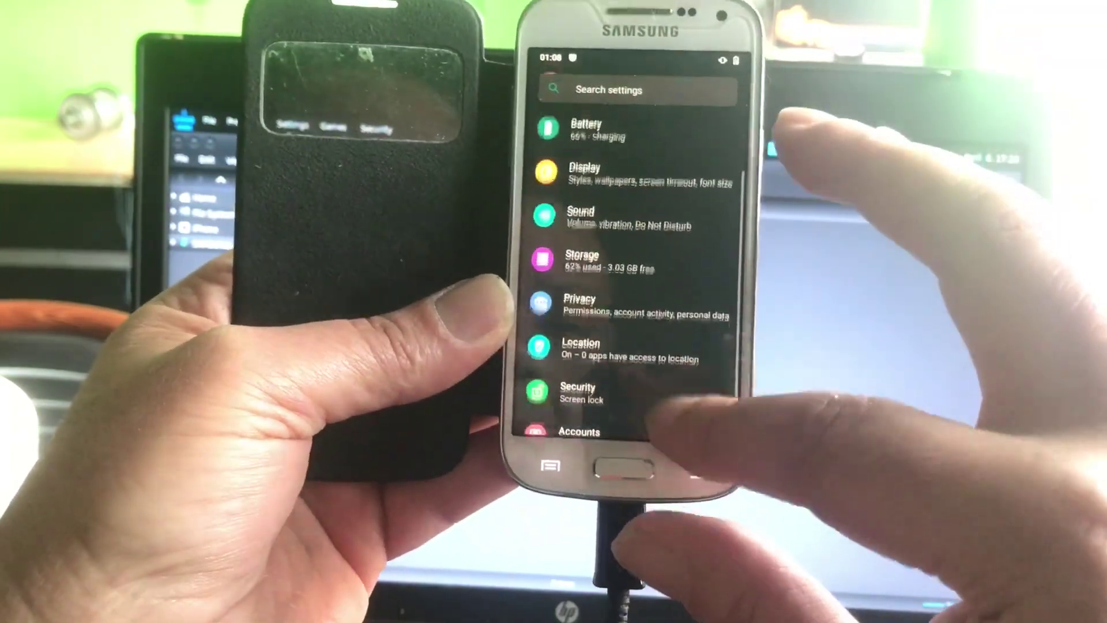
pyautogui.scroll(2, 631, 260)
pyautogui.scroll(-5, 631, 260)
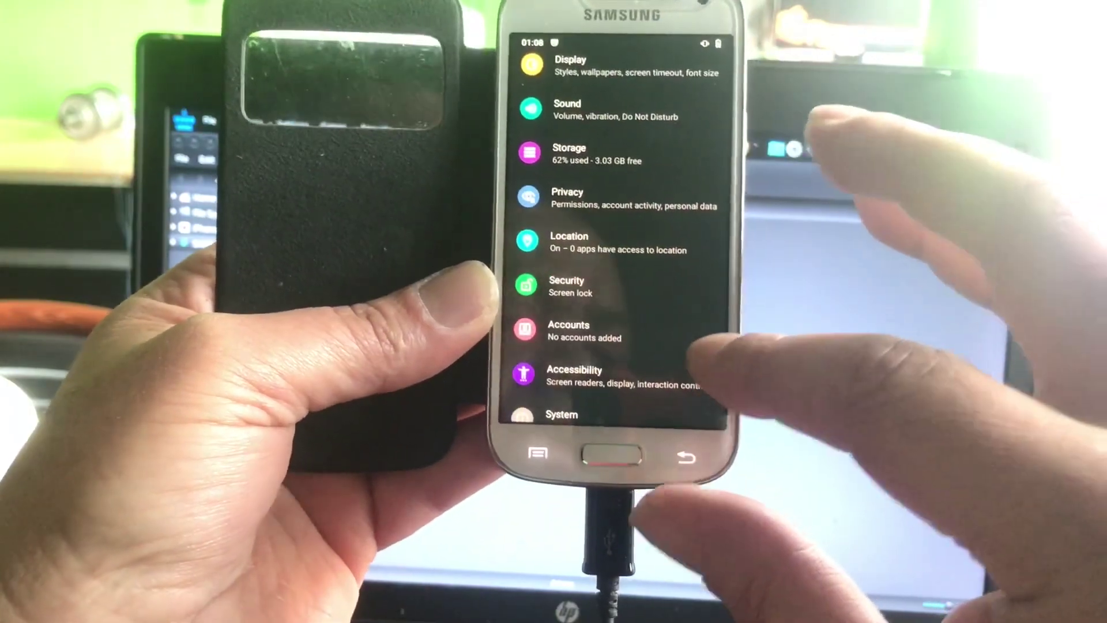
pyautogui.scroll(-1, 619, 294)
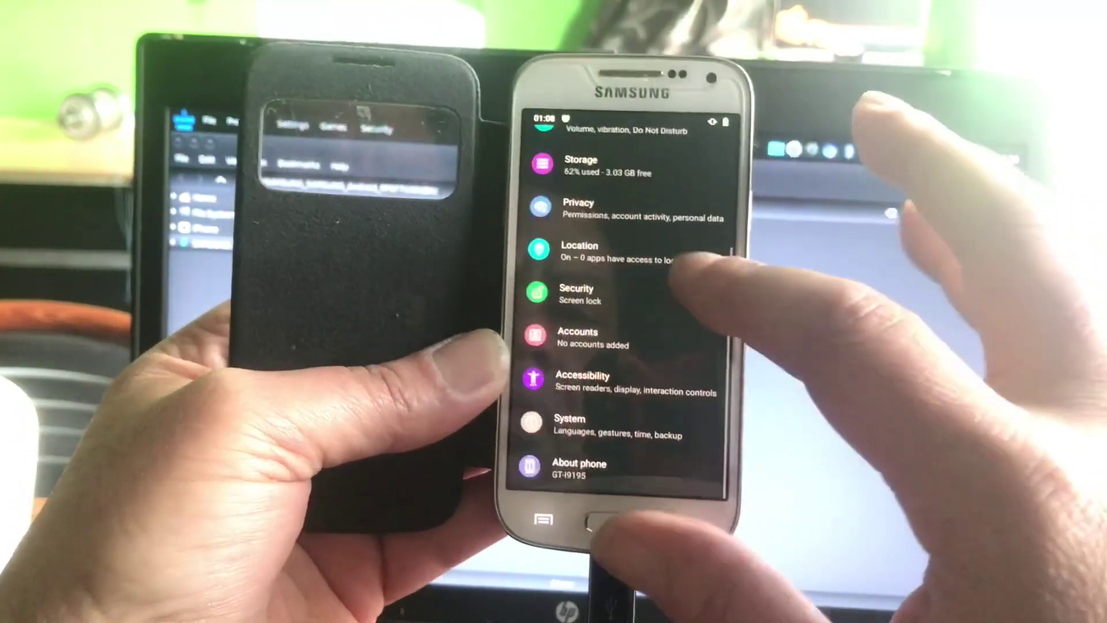
pyautogui.scroll(2, 618, 303)
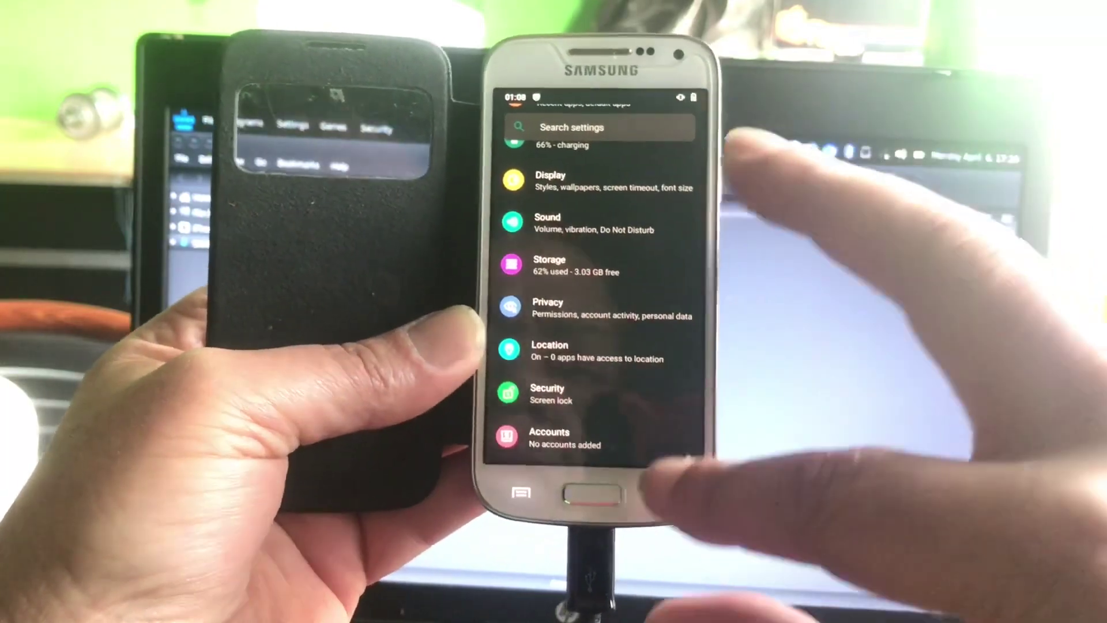
pyautogui.click(665, 492)
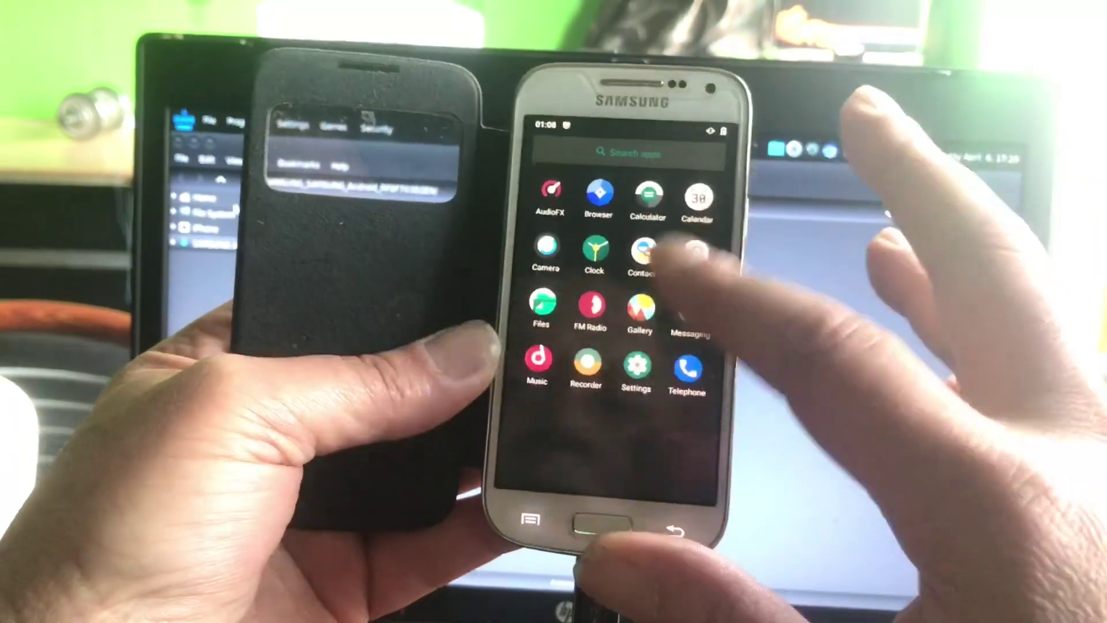
# Step: From the home screen, pull down the dark notification shade and quick settings, then close it
pyautogui.click(666, 517)
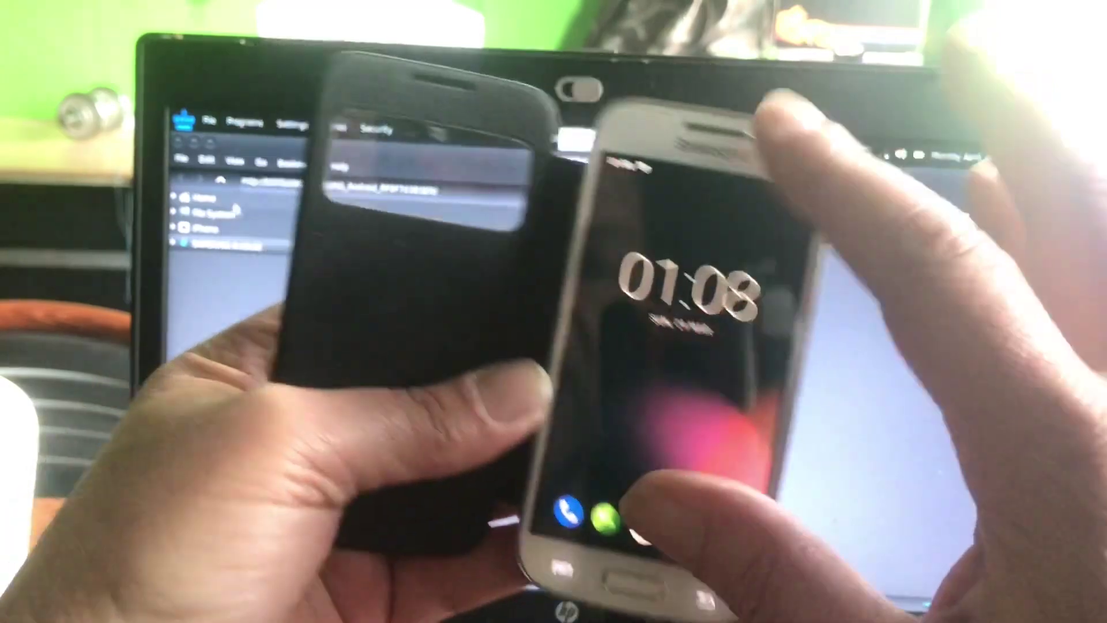
pyautogui.moveTo(657, 121); pyautogui.dragTo(658, 363)
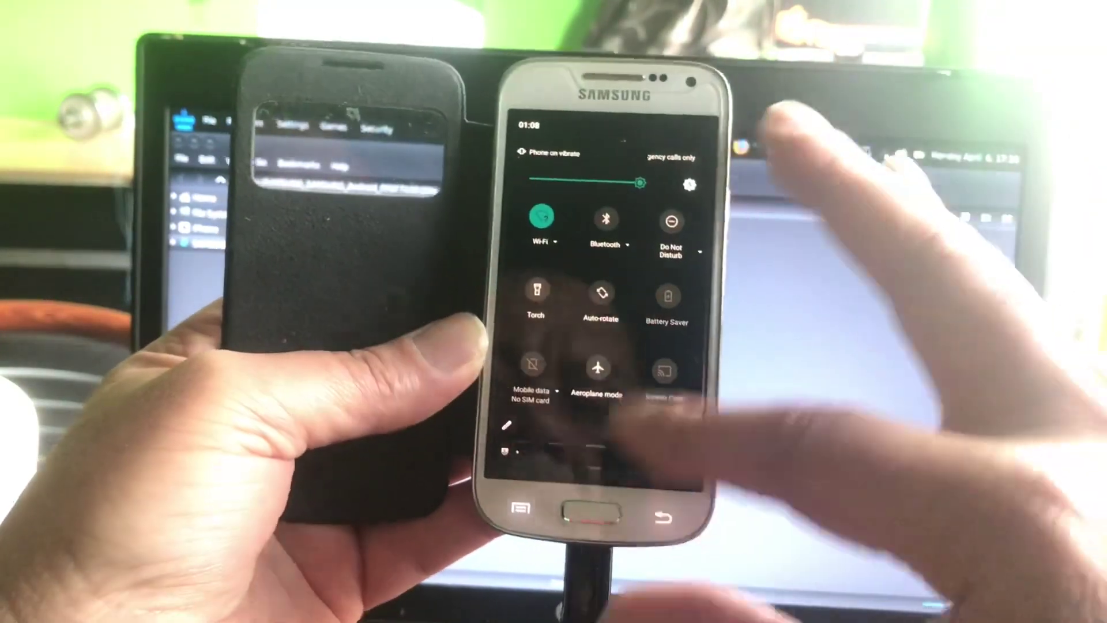
pyautogui.moveTo(623, 432); pyautogui.dragTo(622, 173)
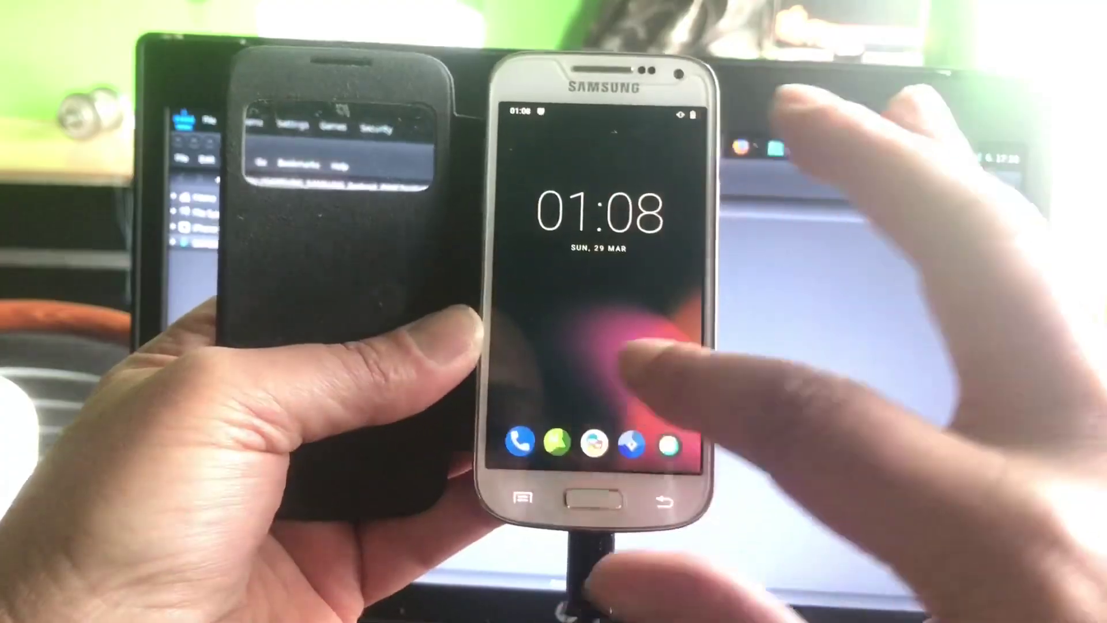
pyautogui.click(515, 440)
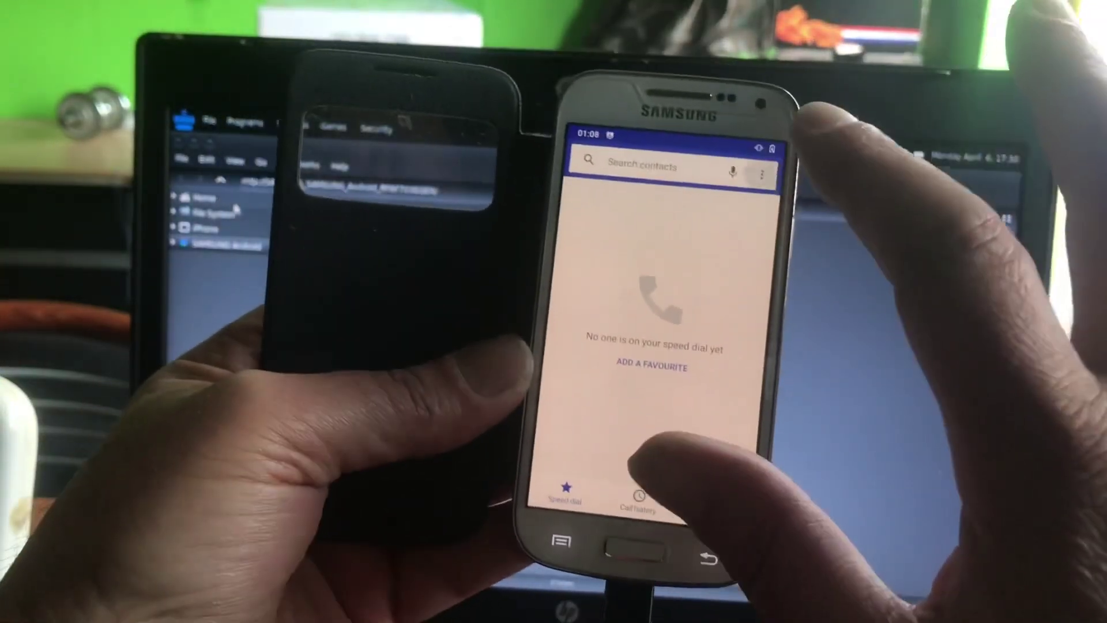
pyautogui.click(762, 154)
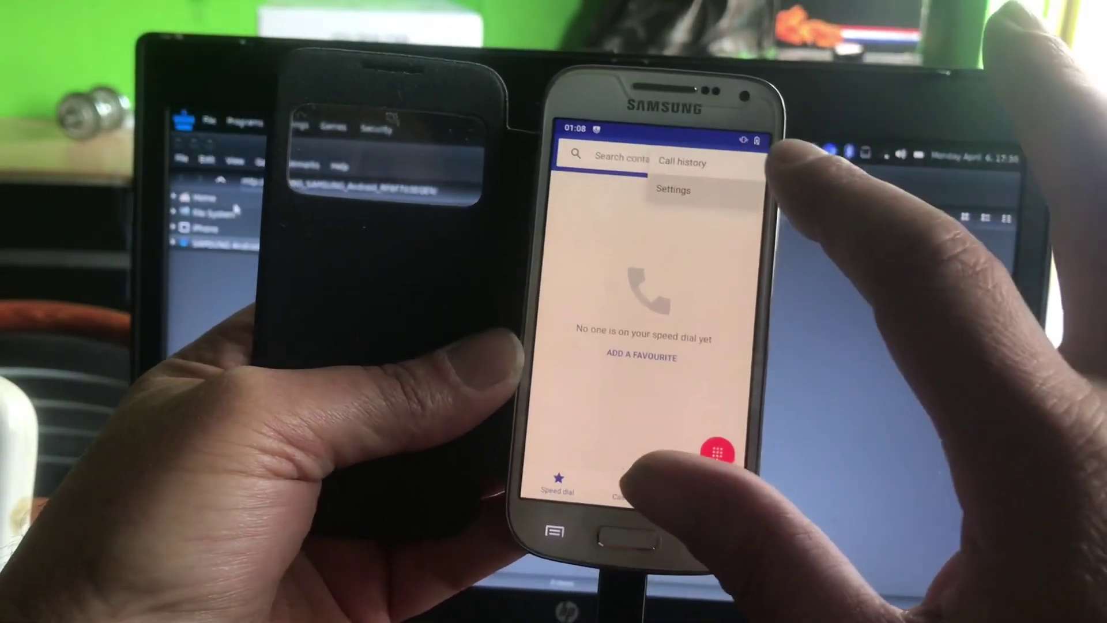
pyautogui.click(682, 193)
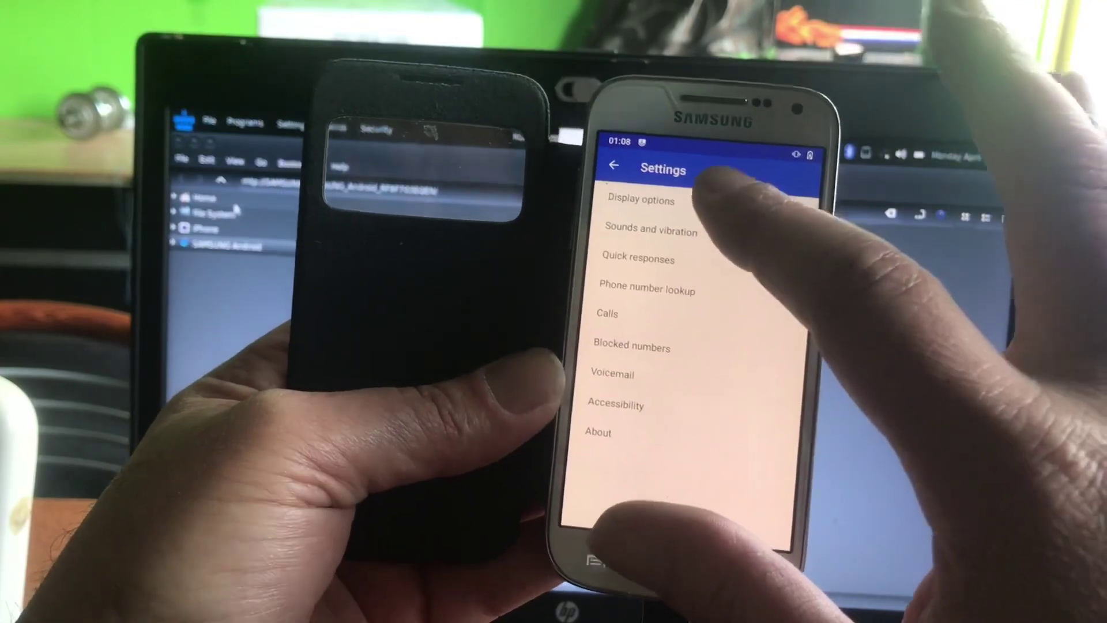
pyautogui.click(644, 199)
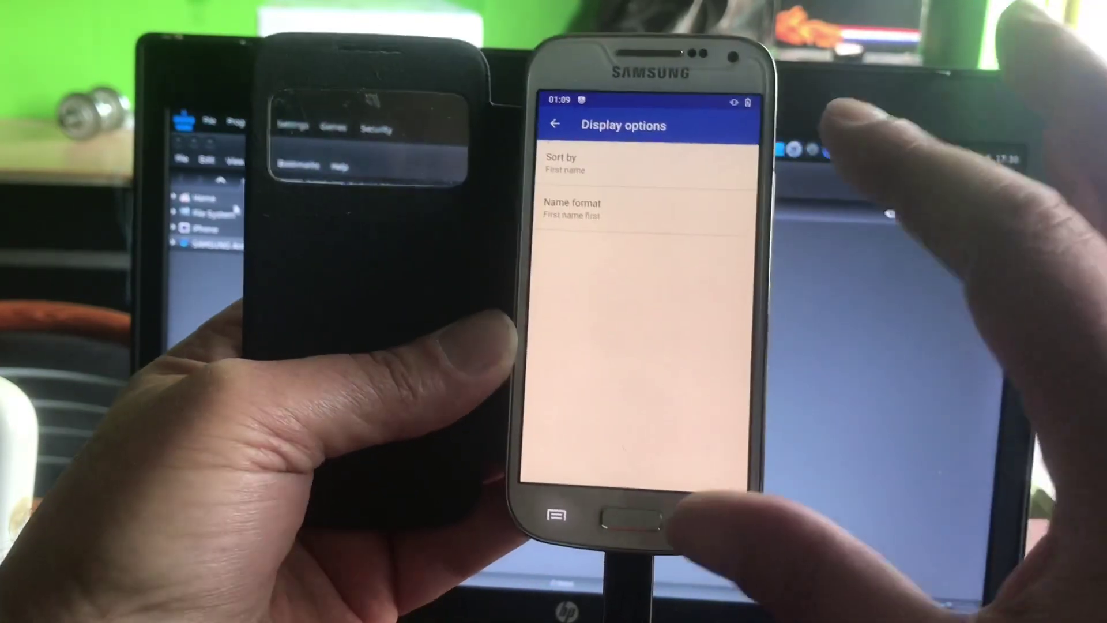
pyautogui.click(723, 549)
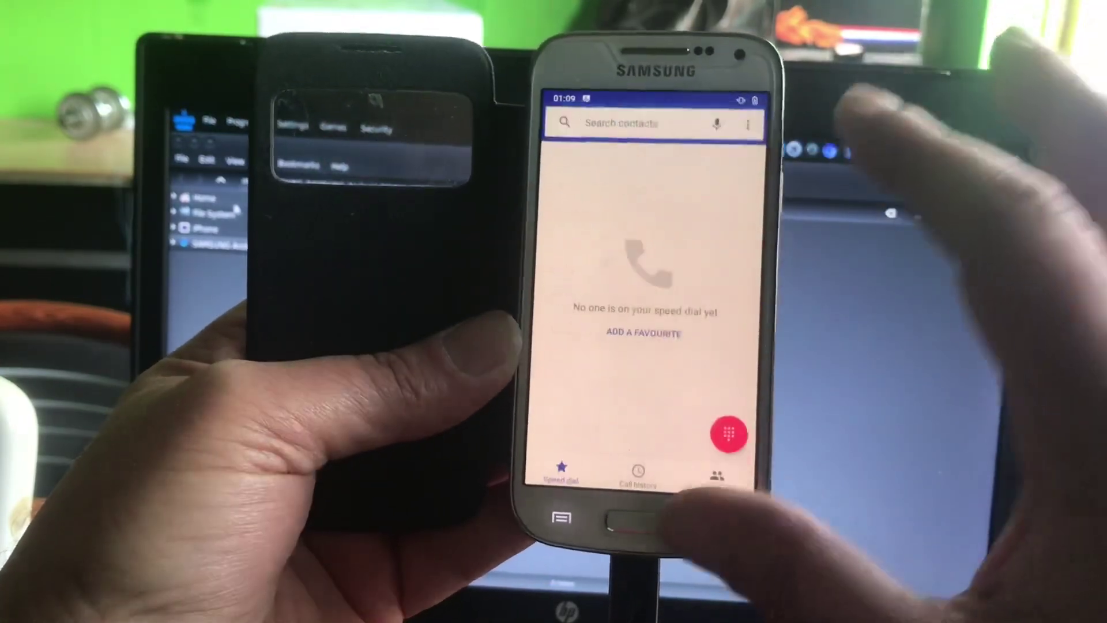
pyautogui.click(722, 549)
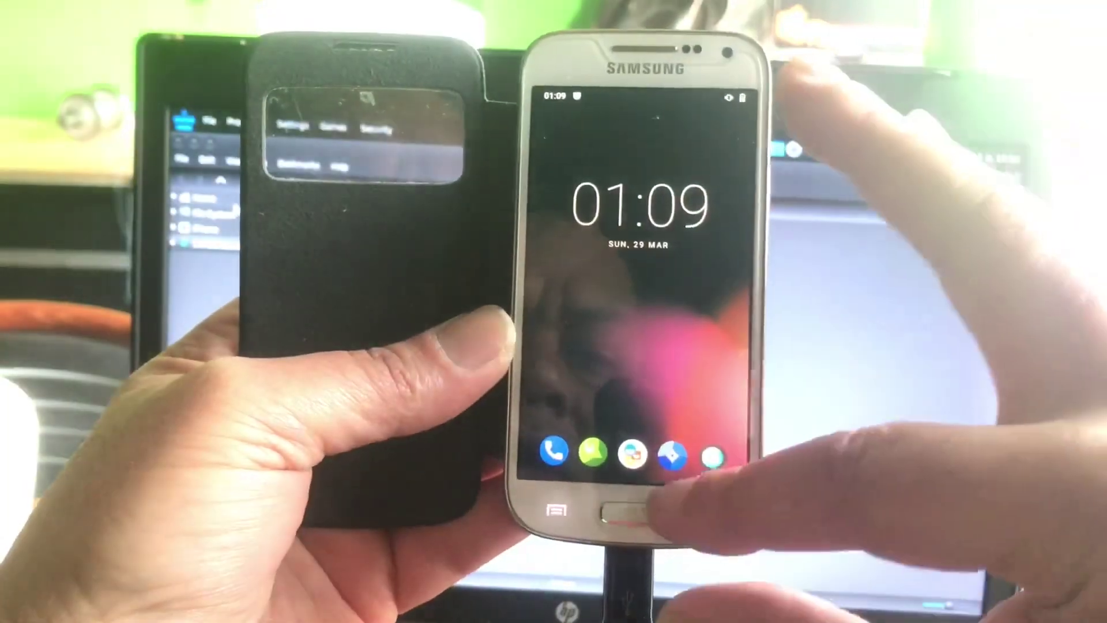
pyautogui.moveTo(683, 484); pyautogui.dragTo(684, 277)
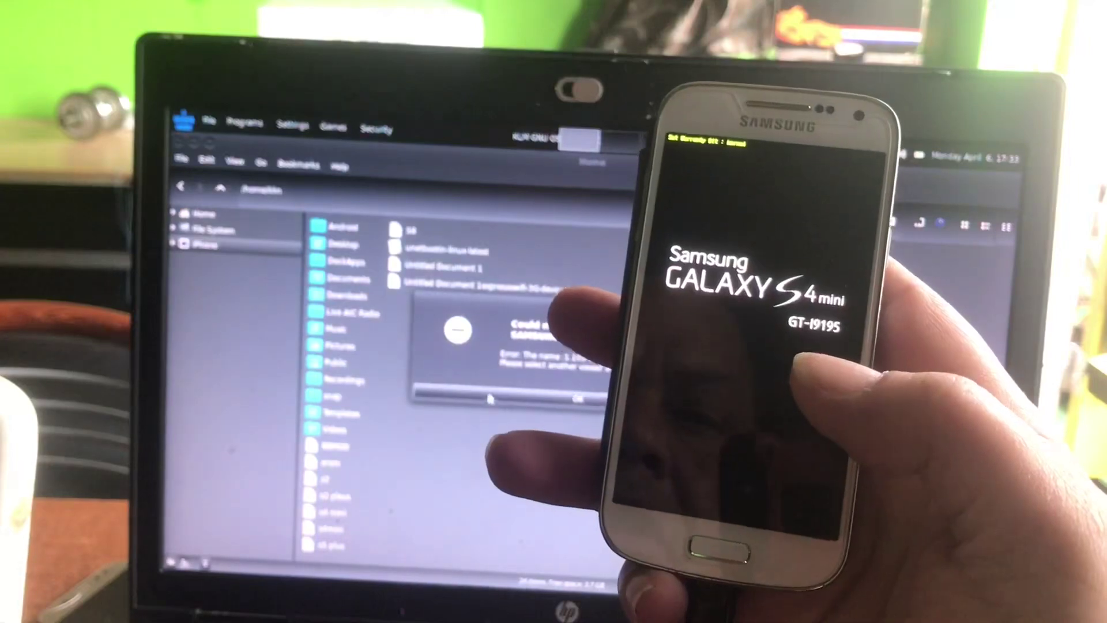
# Step: Dismiss the laptop's error message while the phone shows the Galaxy S4 mini boot logo
pyautogui.click(489, 389)
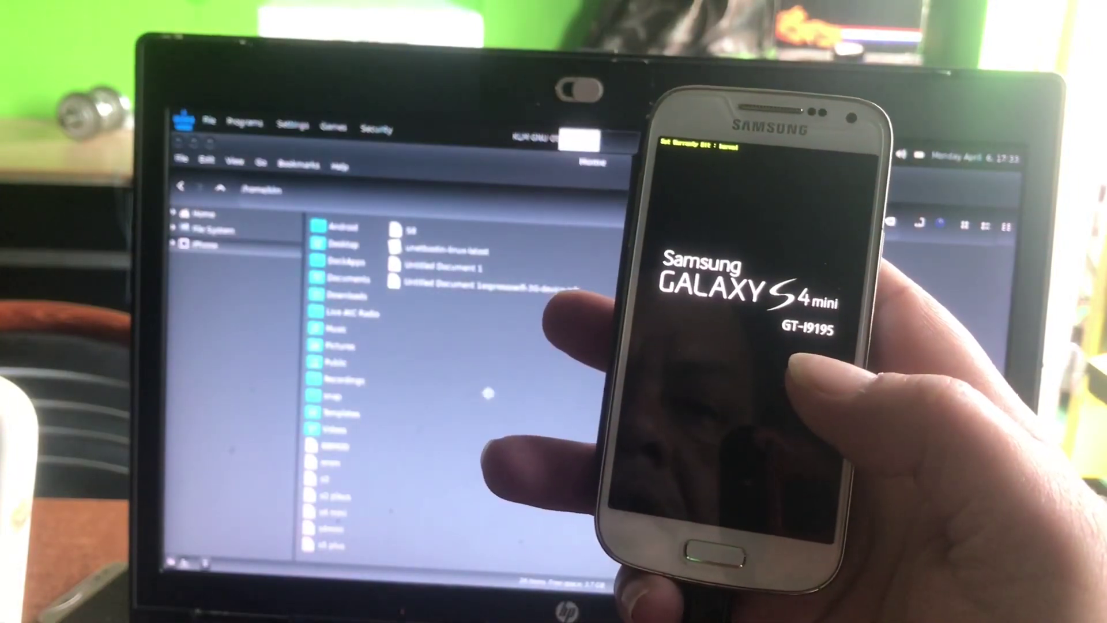